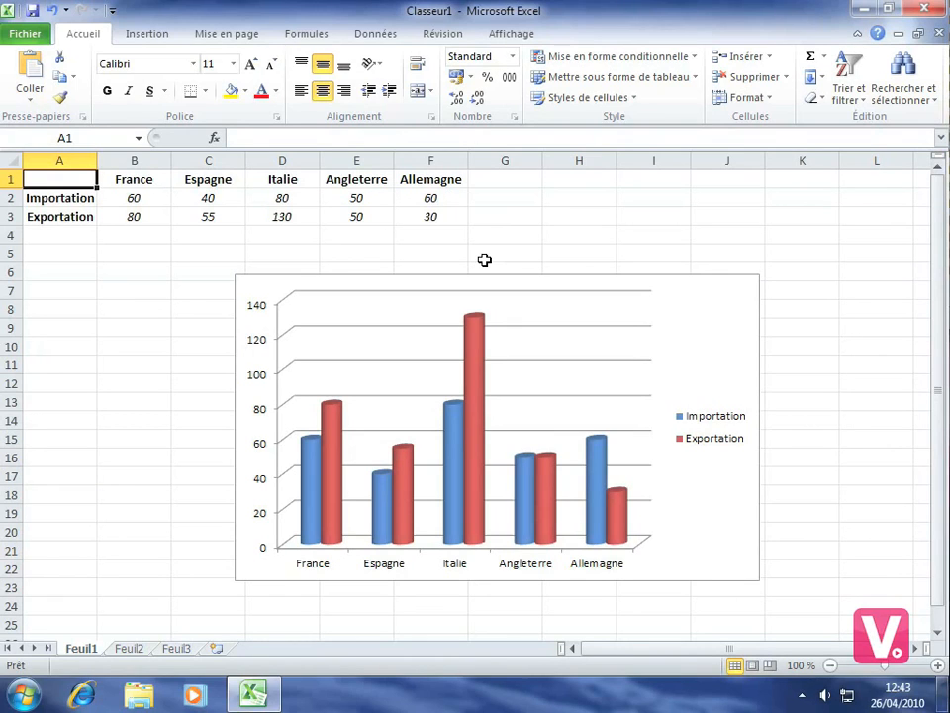
# Step: Add a title above the import/export chart and set its text to "Echange dans l'Europe"
pyautogui.click(716, 317)
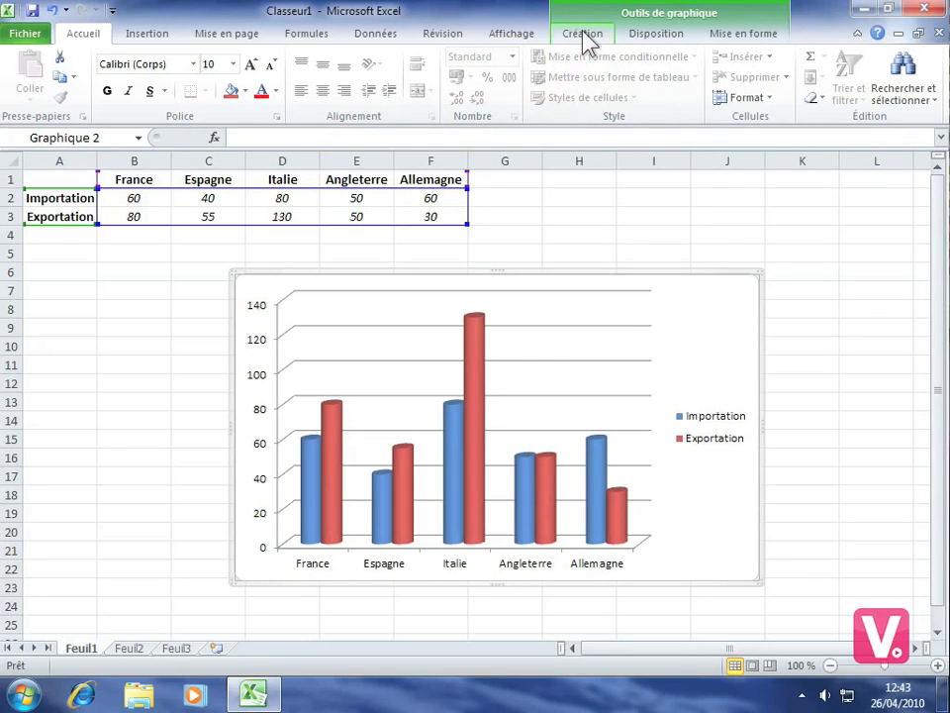
pyautogui.click(651, 35)
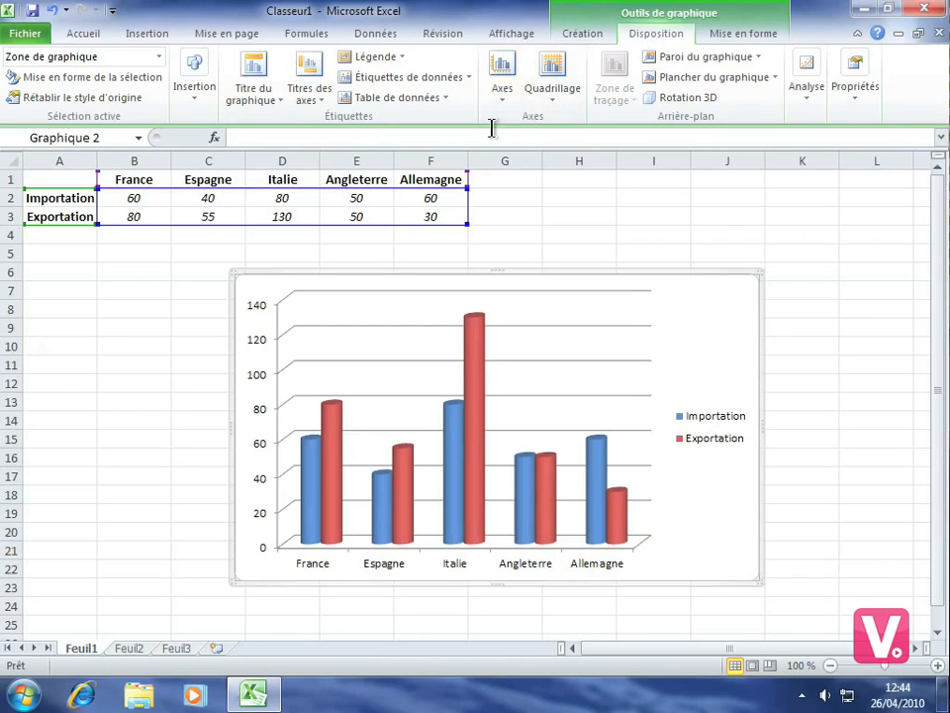
pyautogui.click(253, 94)
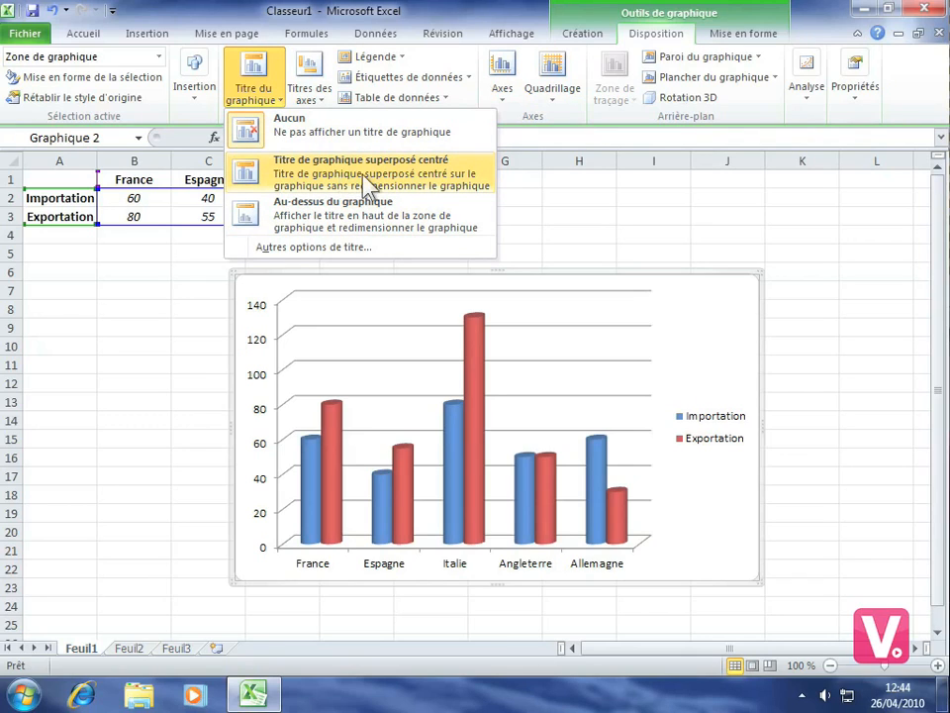
pyautogui.click(297, 226)
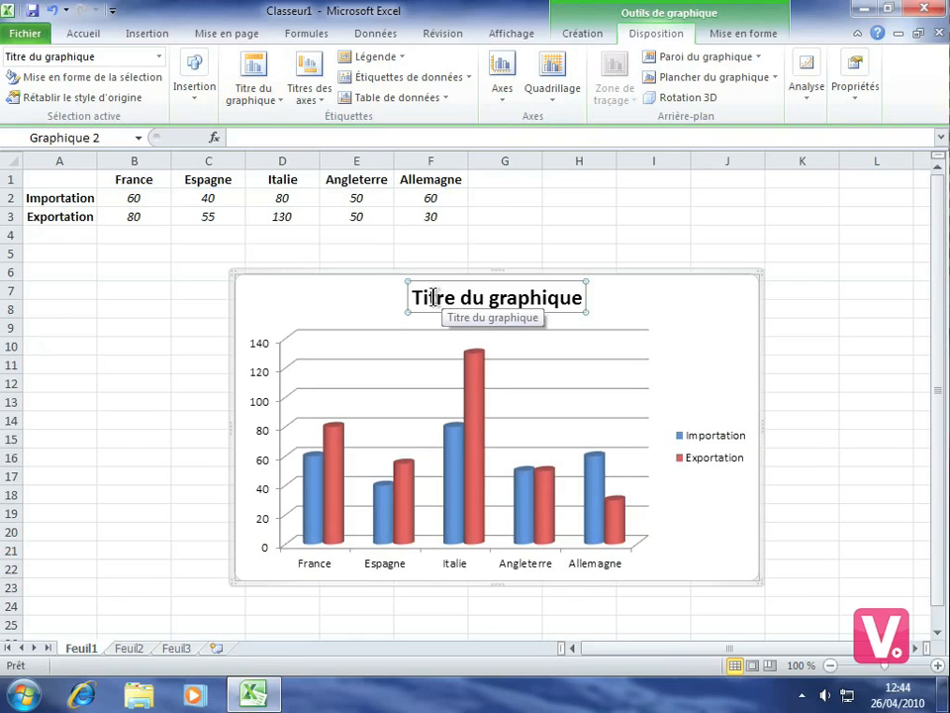
pyautogui.moveTo(413, 298); pyautogui.dragTo(583, 310)
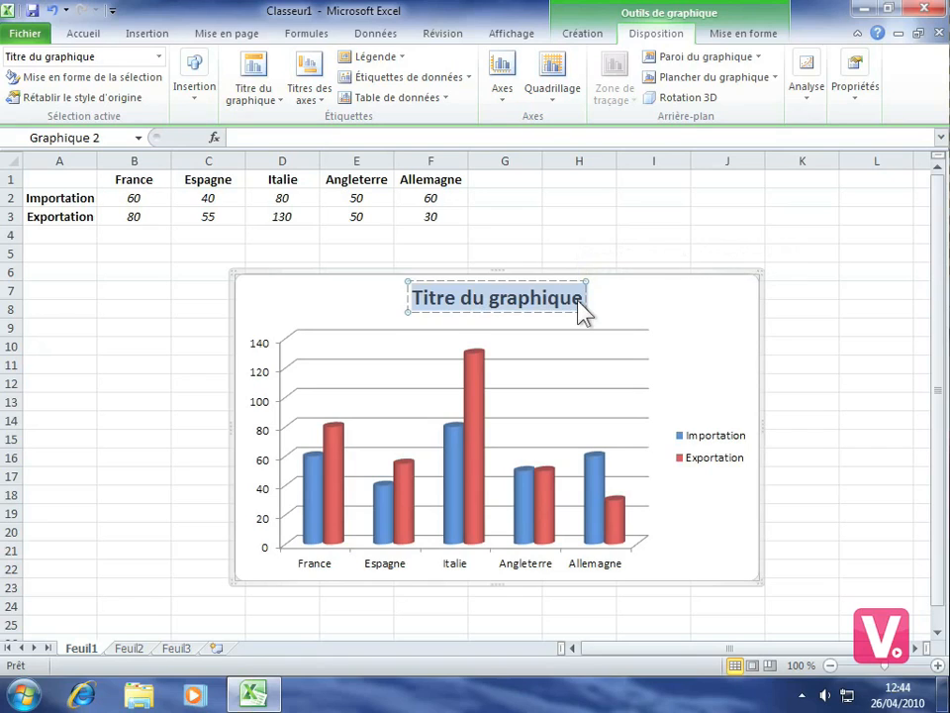
pyautogui.write('Ecg')
pyautogui.press('BackSpace')
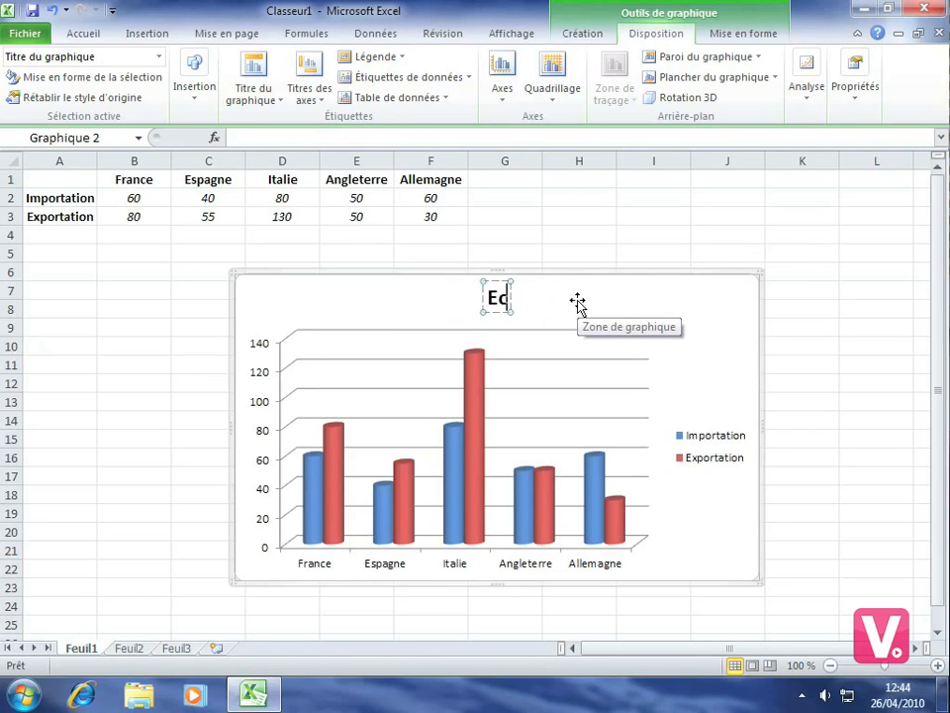
pyautogui.write("hange dans l'Europe")
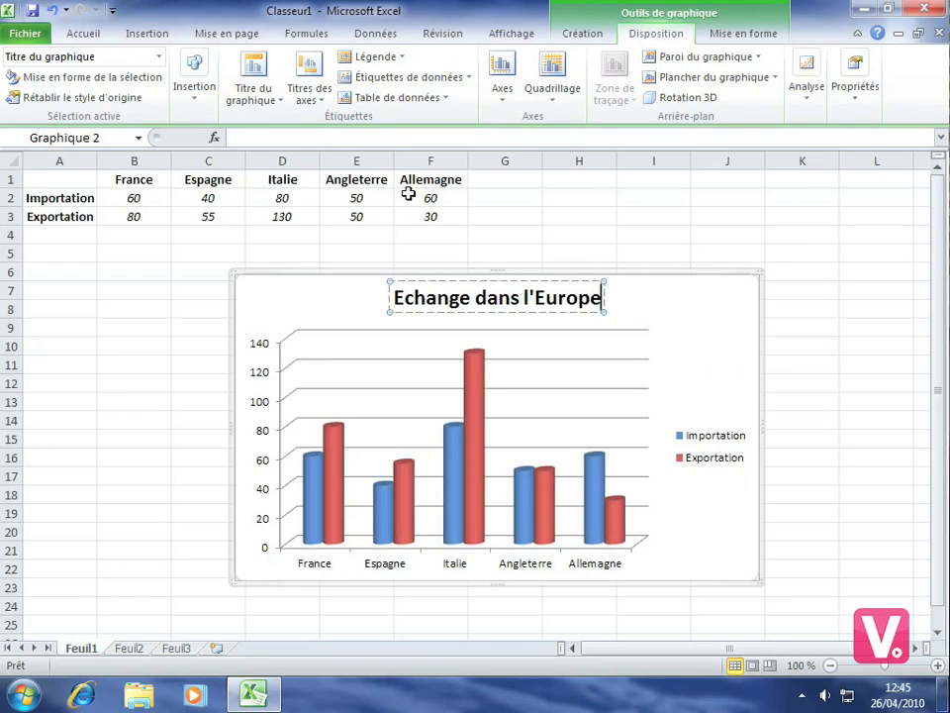
# Step: Add a title below the chart's primary horizontal axis and set its text to "Pays"
pyautogui.click(316, 96)
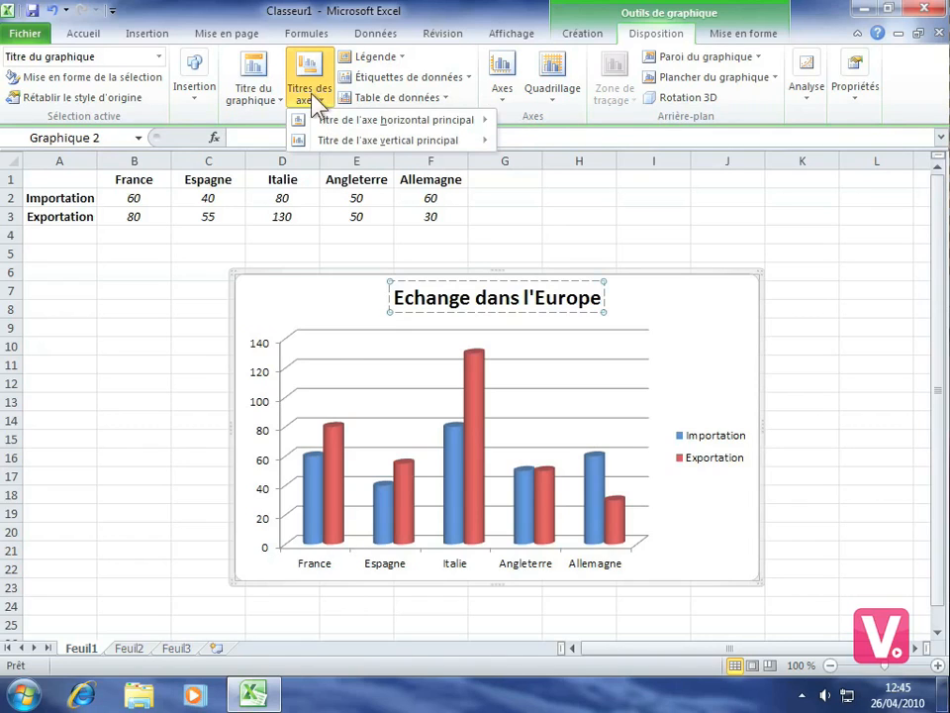
pyautogui.moveTo(326, 122)
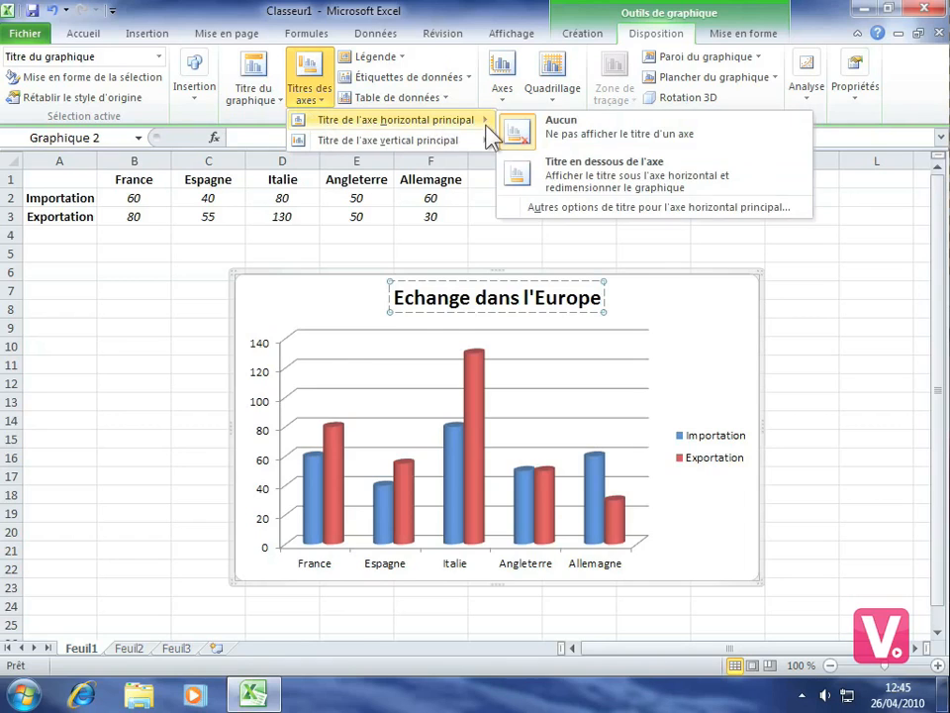
pyautogui.click(606, 181)
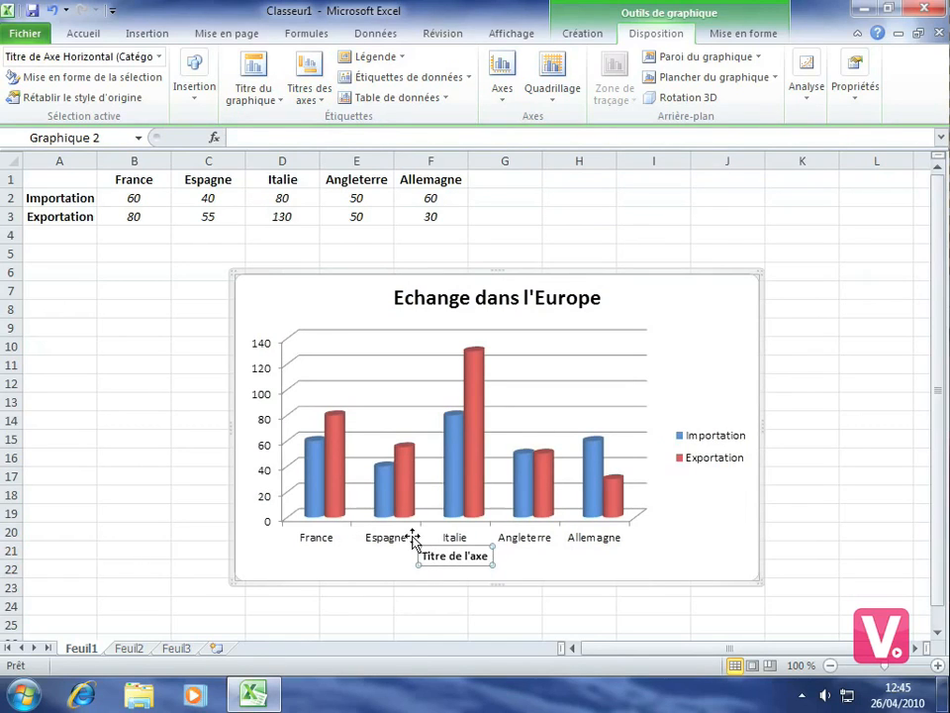
pyautogui.moveTo(421, 556); pyautogui.dragTo(491, 554)
pyautogui.write('Pays')
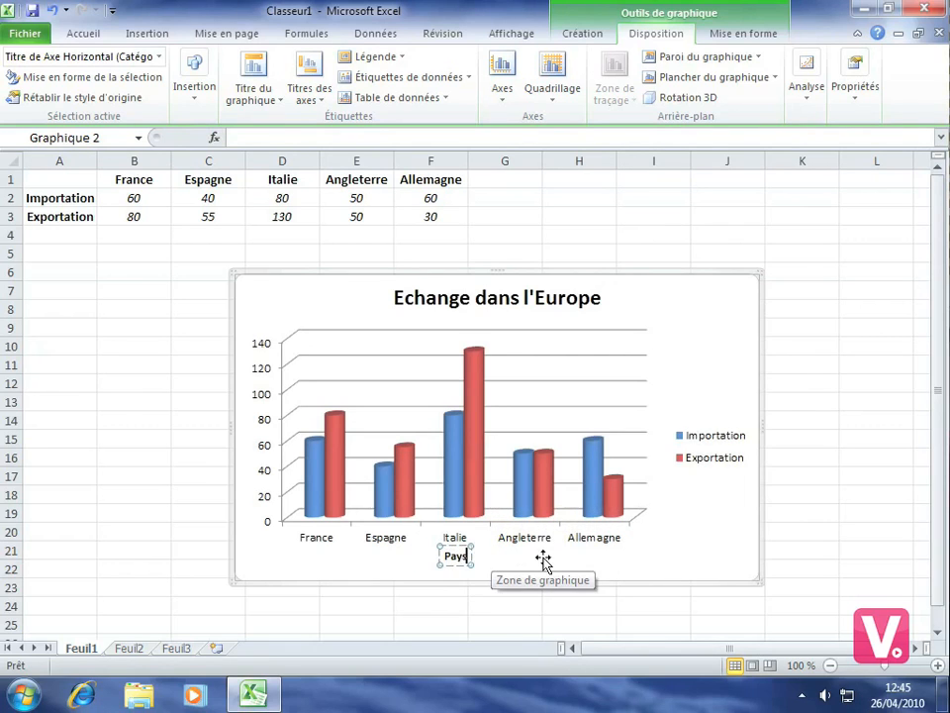
pyautogui.click(543, 561)
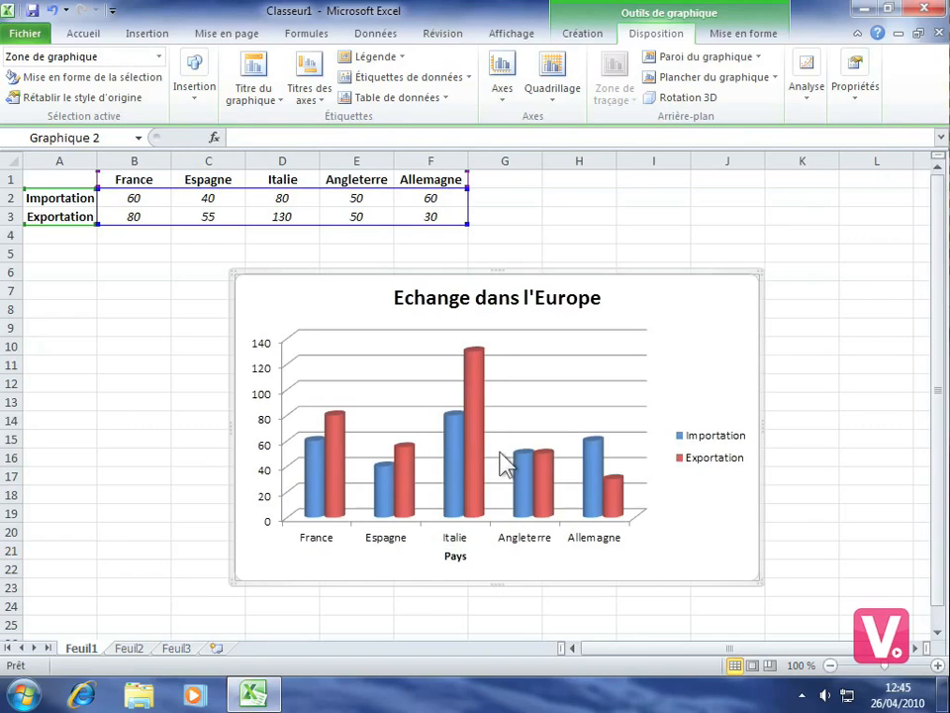
pyautogui.click(318, 106)
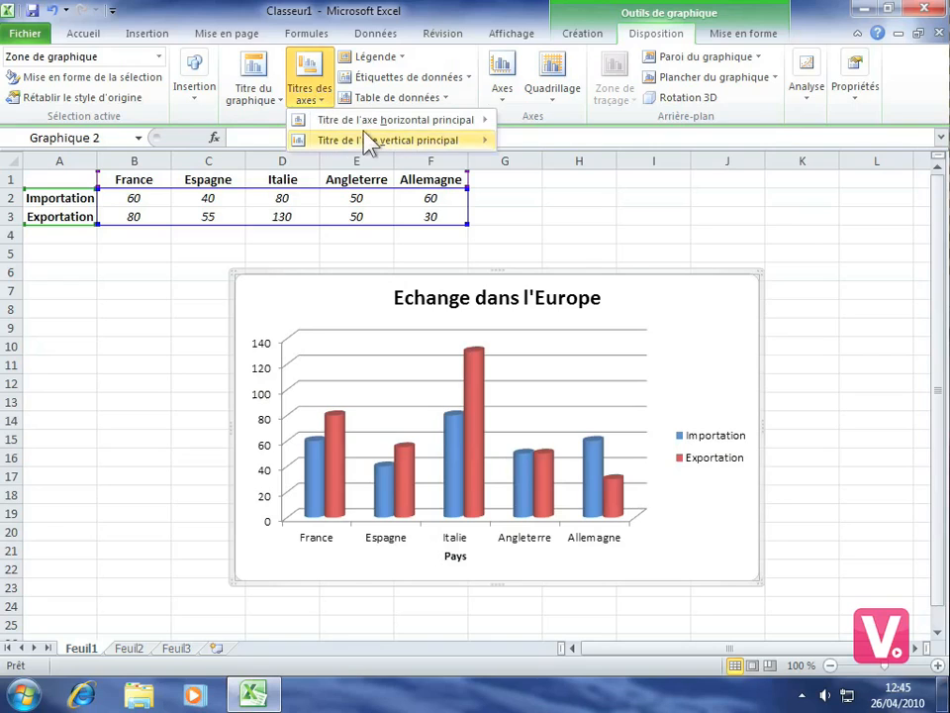
pyautogui.moveTo(372, 143)
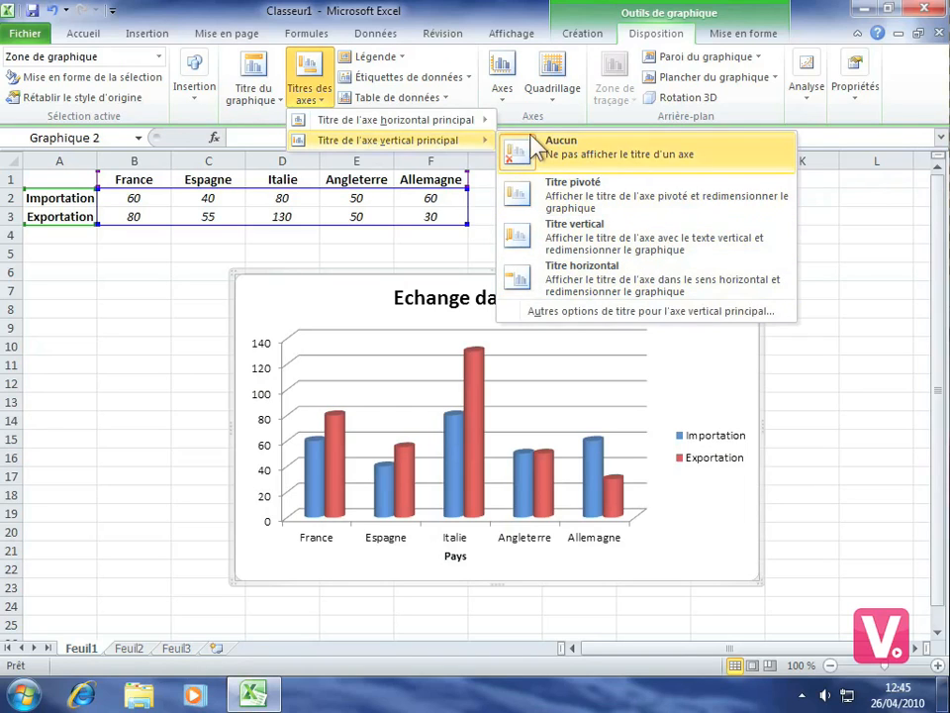
pyautogui.moveTo(451, 119)
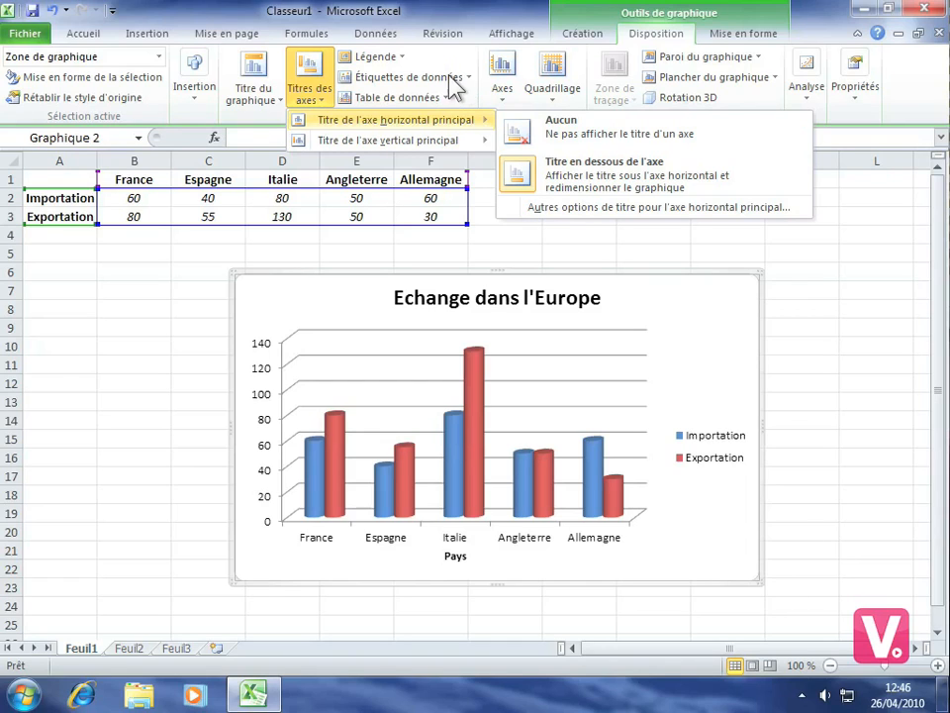
# Step: Turn off the chart's legend, then display it again aligned to the right of the chart
pyautogui.click(394, 58)
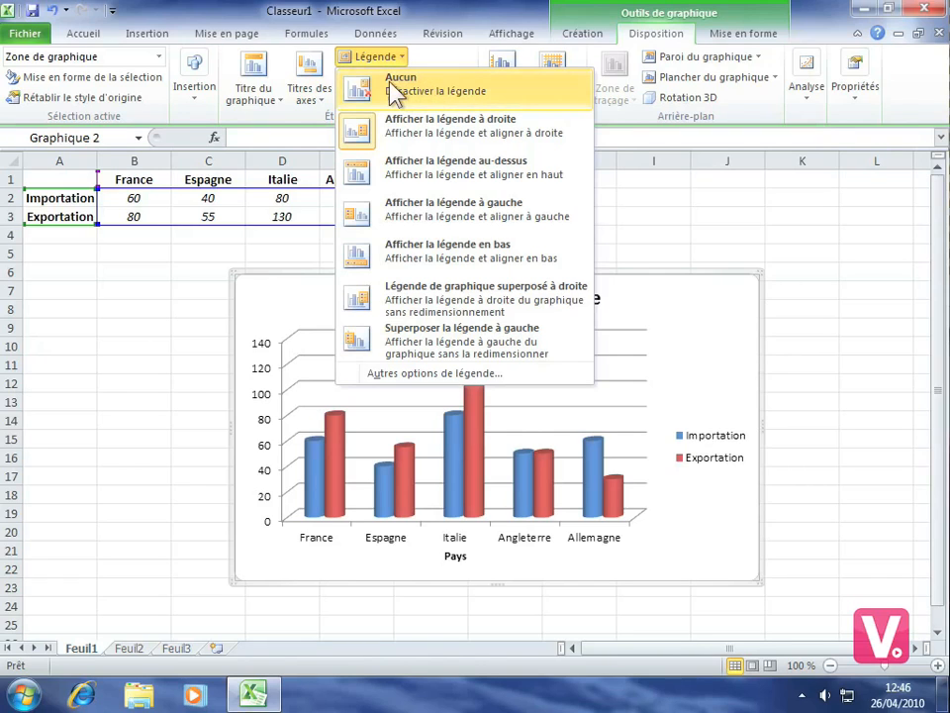
pyautogui.click(392, 91)
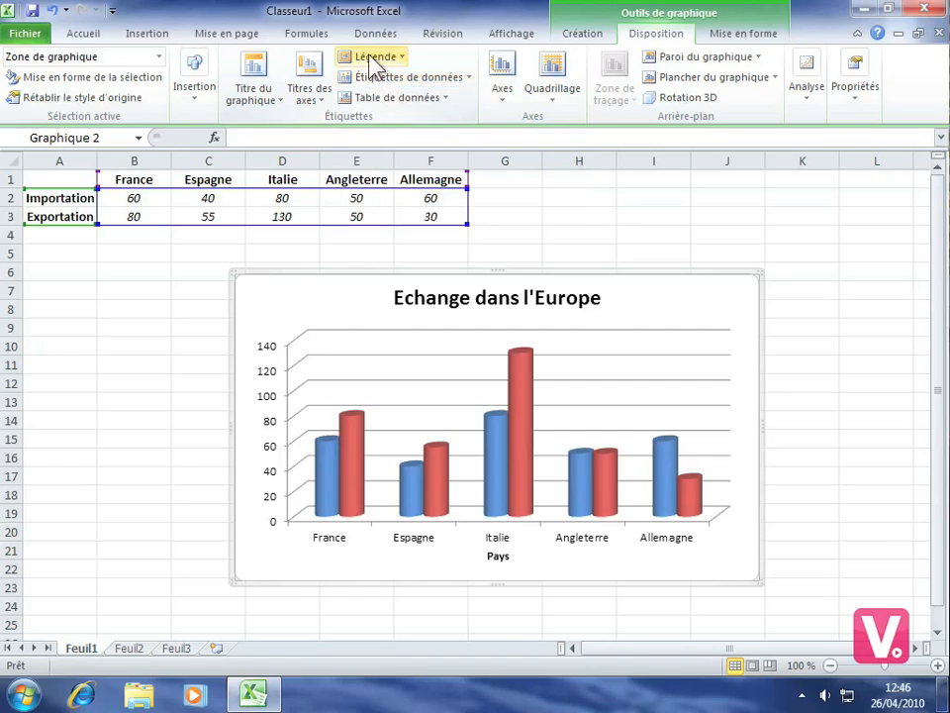
pyautogui.click(388, 61)
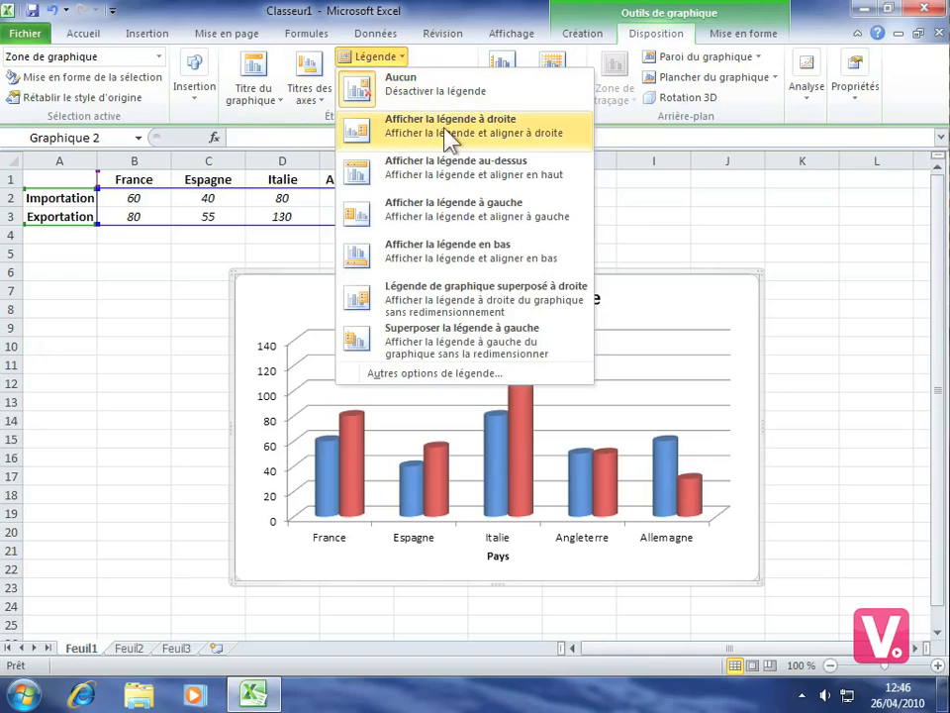
pyautogui.click(495, 137)
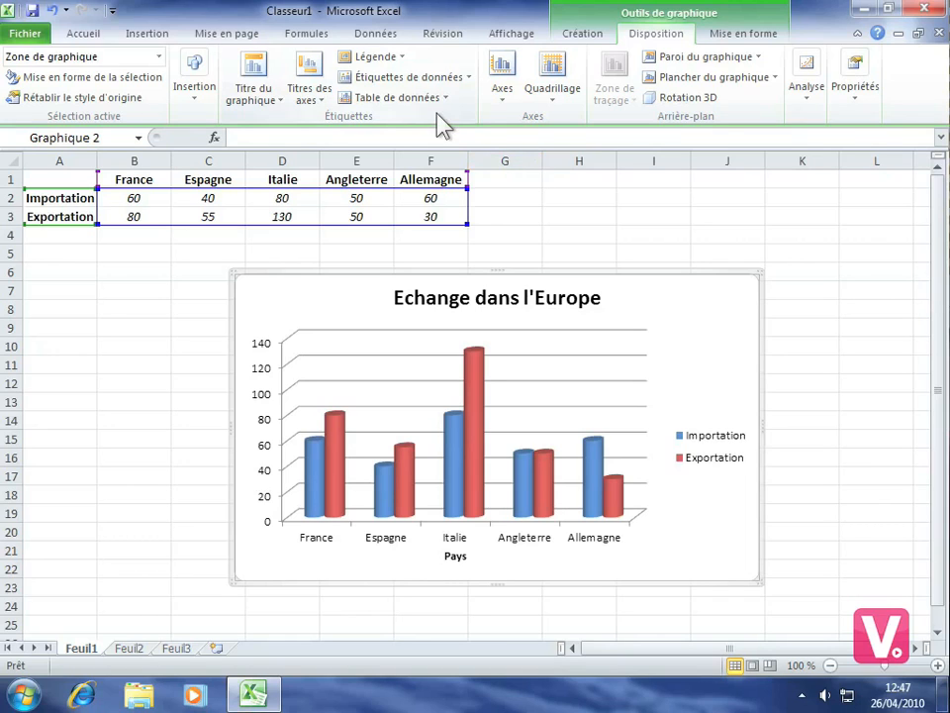
# Step: Show data labels on all columns of the chart
pyautogui.click(446, 77)
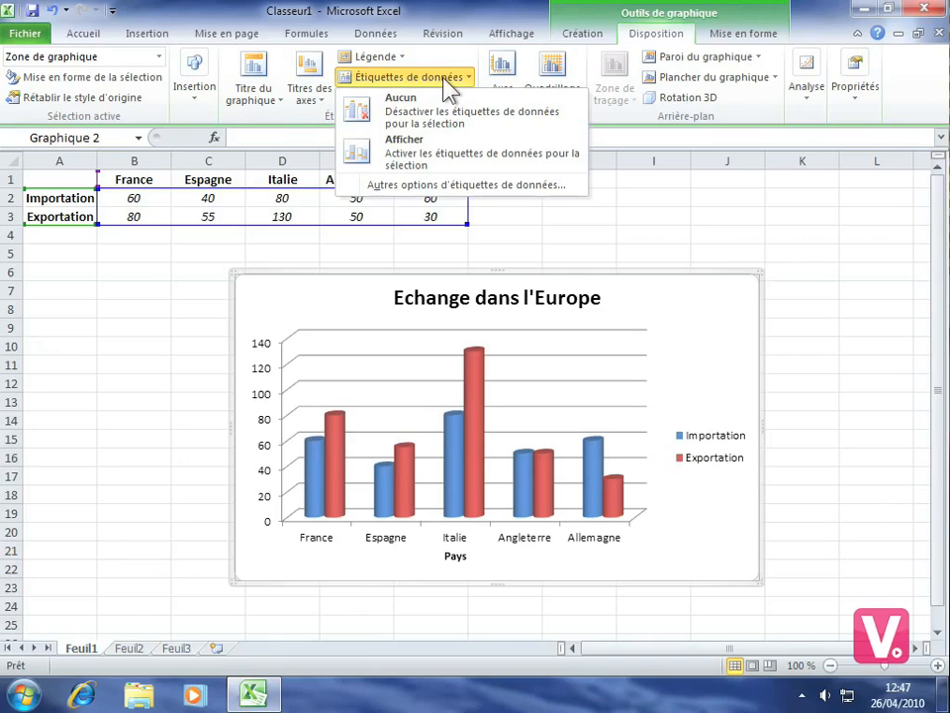
pyautogui.click(386, 147)
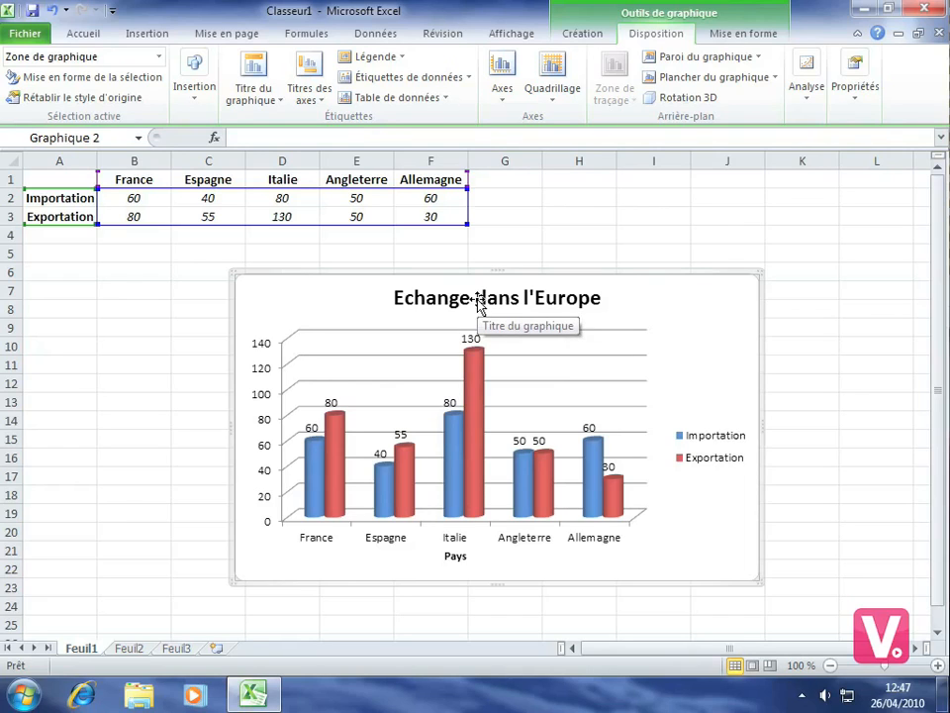
# Step: Display a data table without legend keys under the chart, then remove it again
pyautogui.click(429, 98)
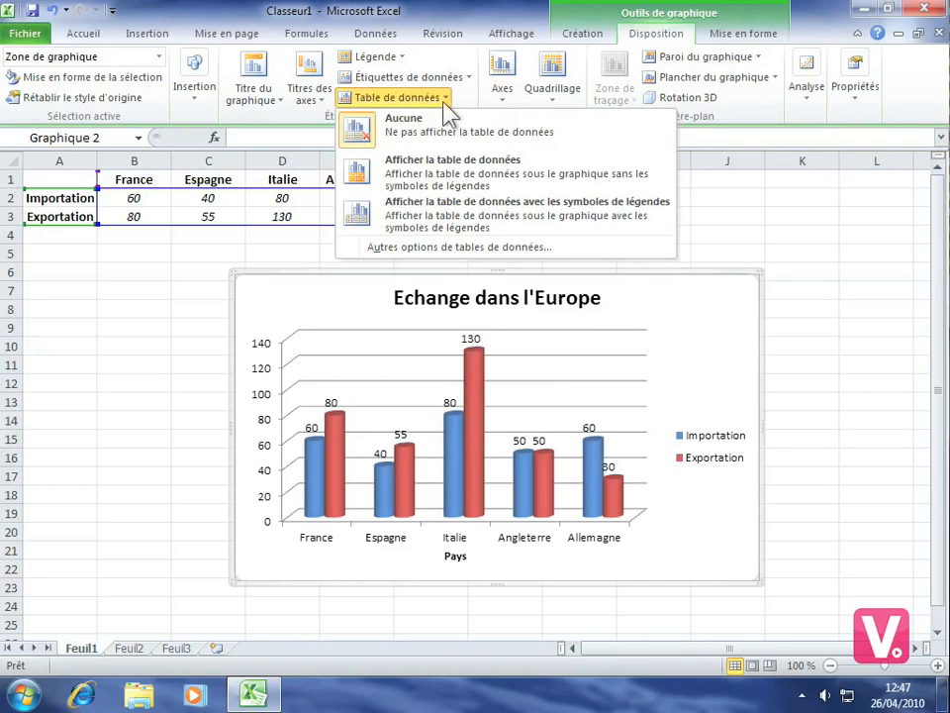
pyautogui.click(462, 180)
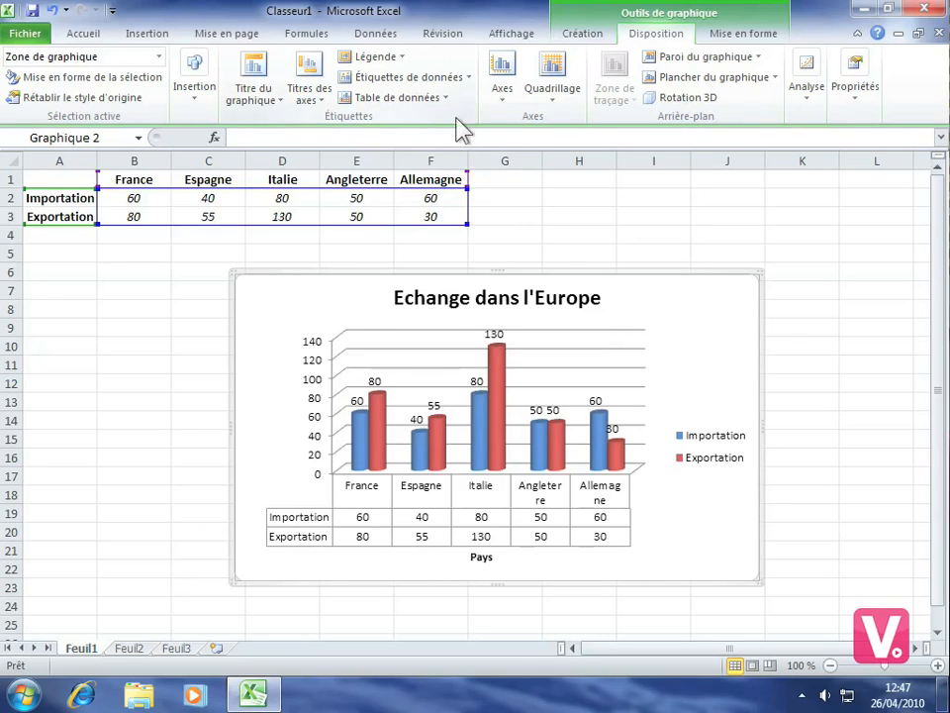
pyautogui.click(413, 98)
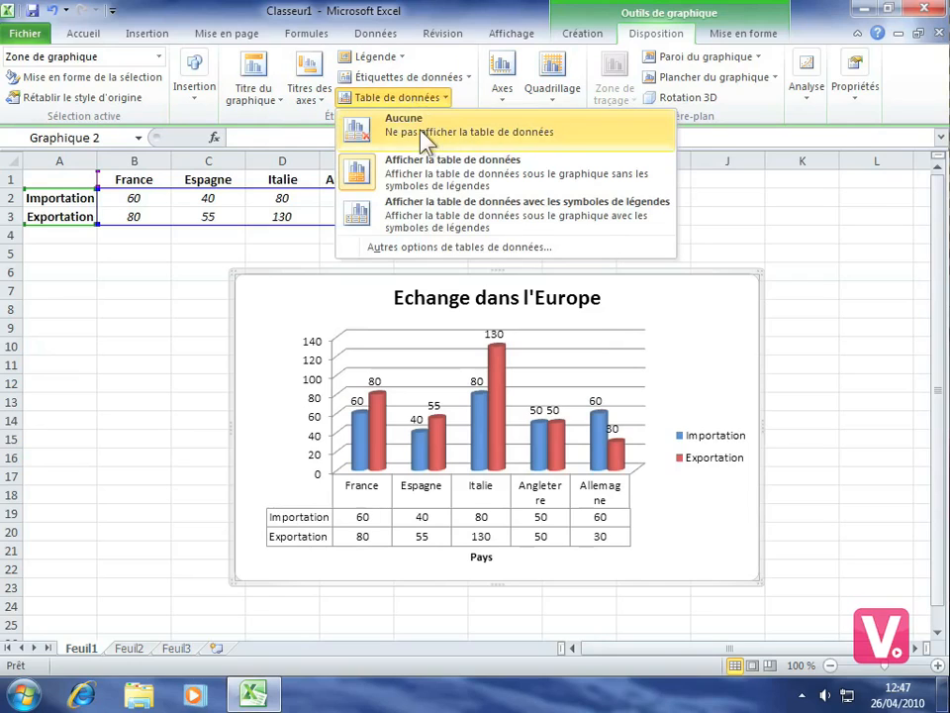
pyautogui.click(406, 139)
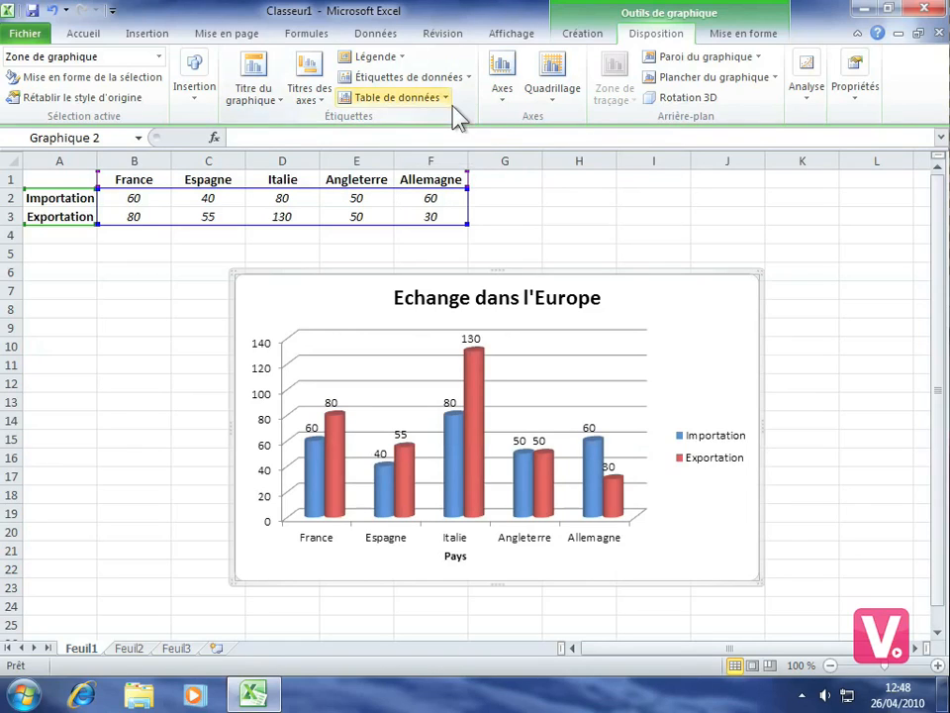
# Step: Display vertical gridlines for the secondary units (Quadrillage secondaire) on the chart
pyautogui.click(564, 94)
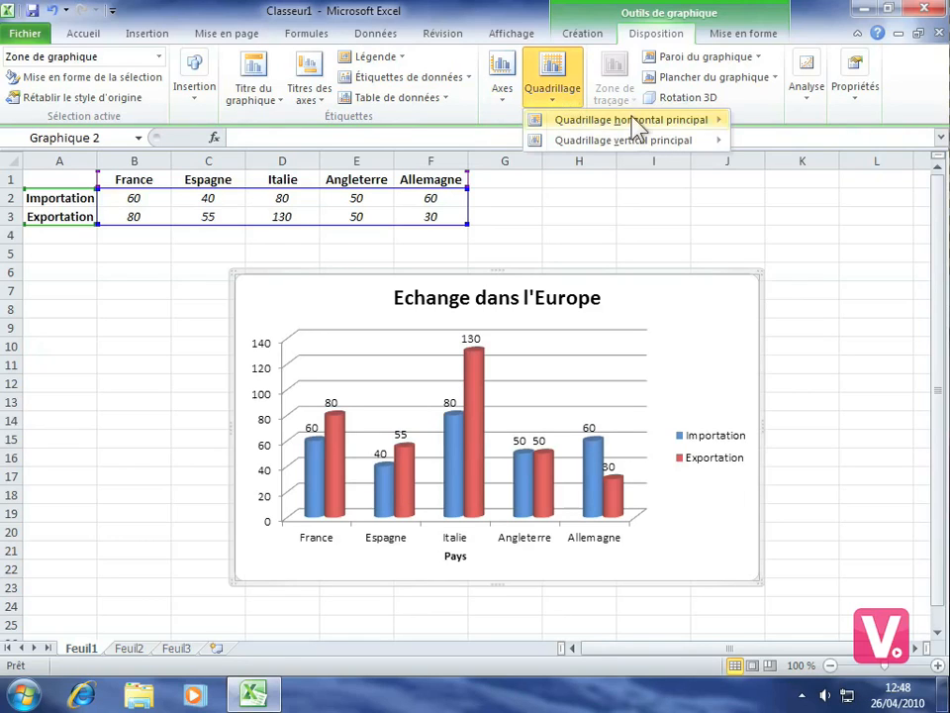
pyautogui.moveTo(660, 150)
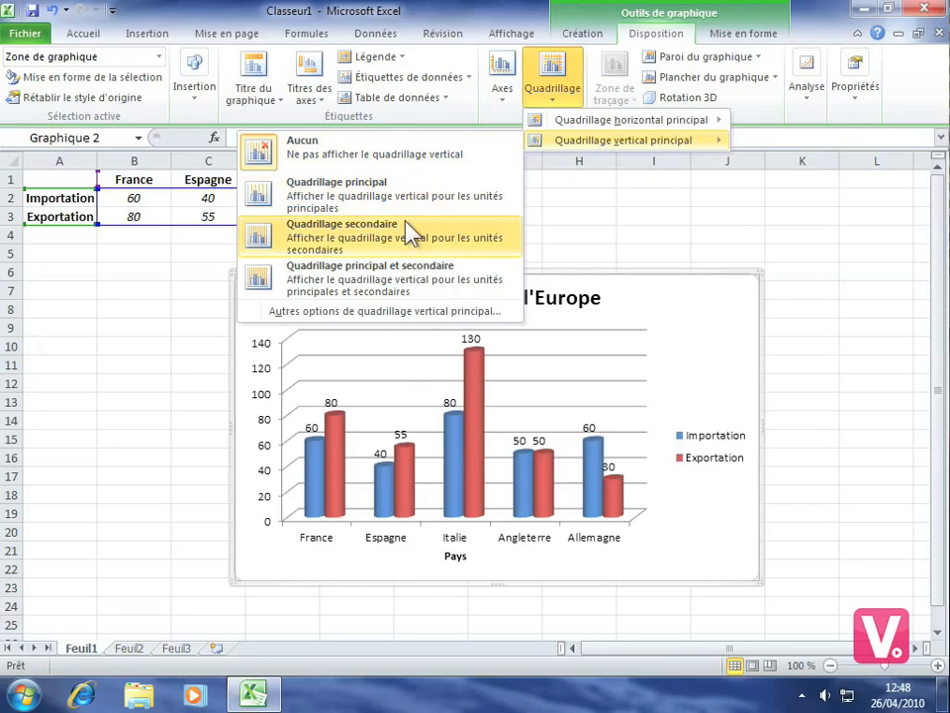
pyautogui.click(343, 236)
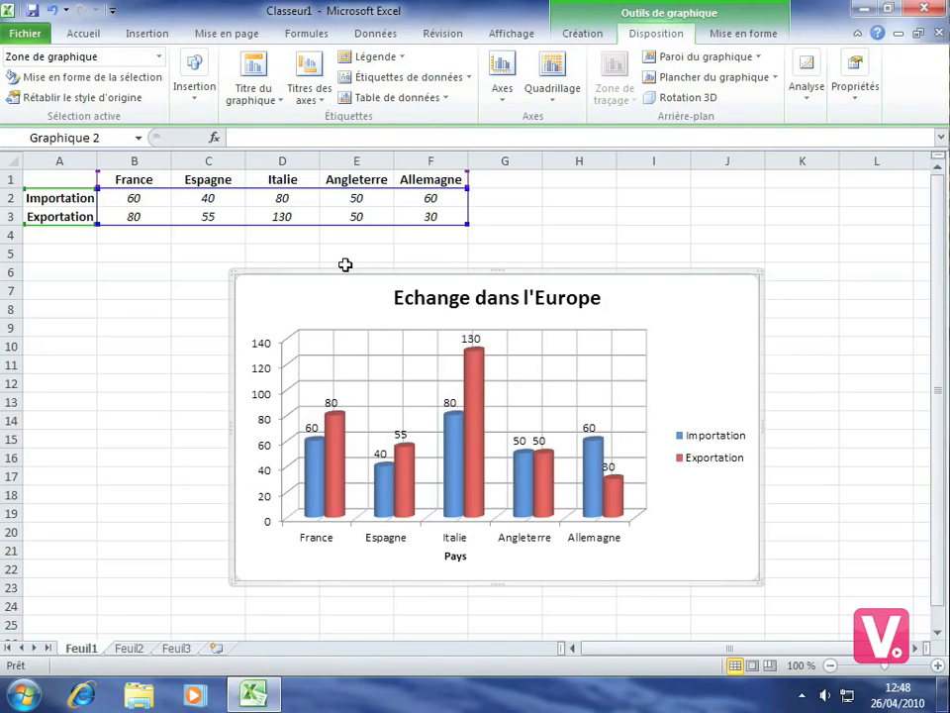
# Step: Insert a text box below the legend in the chart's lower-right corner with the text "Source :"
pyautogui.click(196, 94)
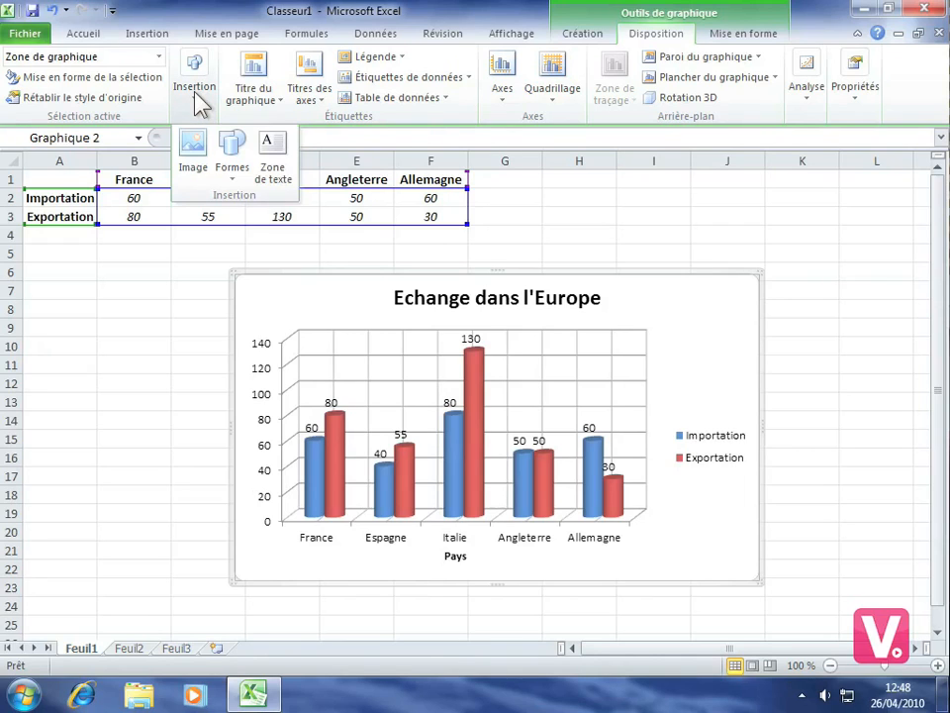
pyautogui.click(275, 163)
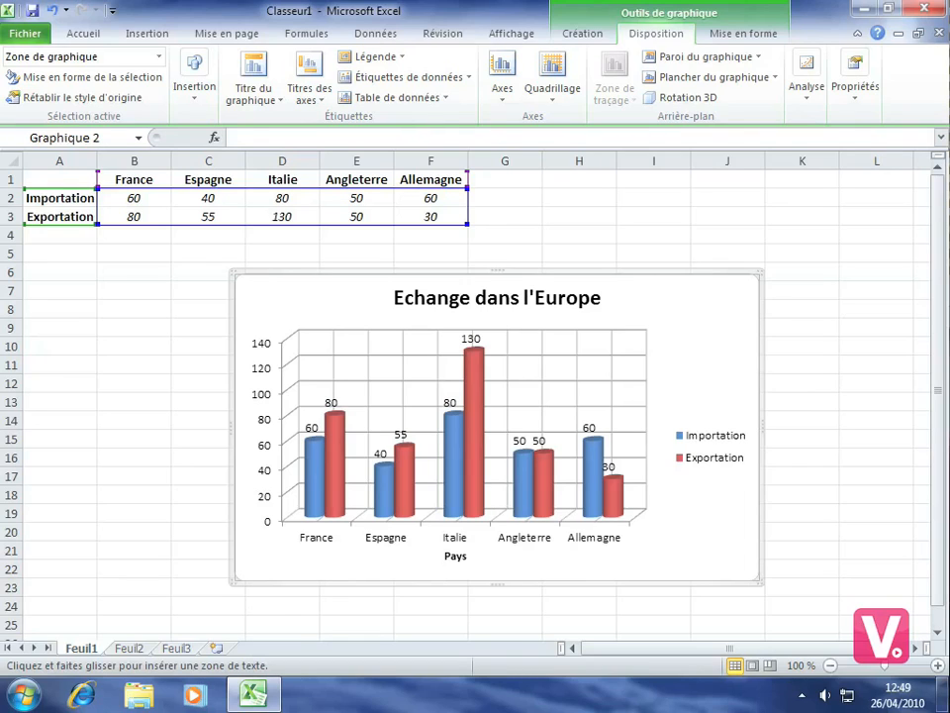
pyautogui.moveTo(651, 531); pyautogui.dragTo(752, 558)
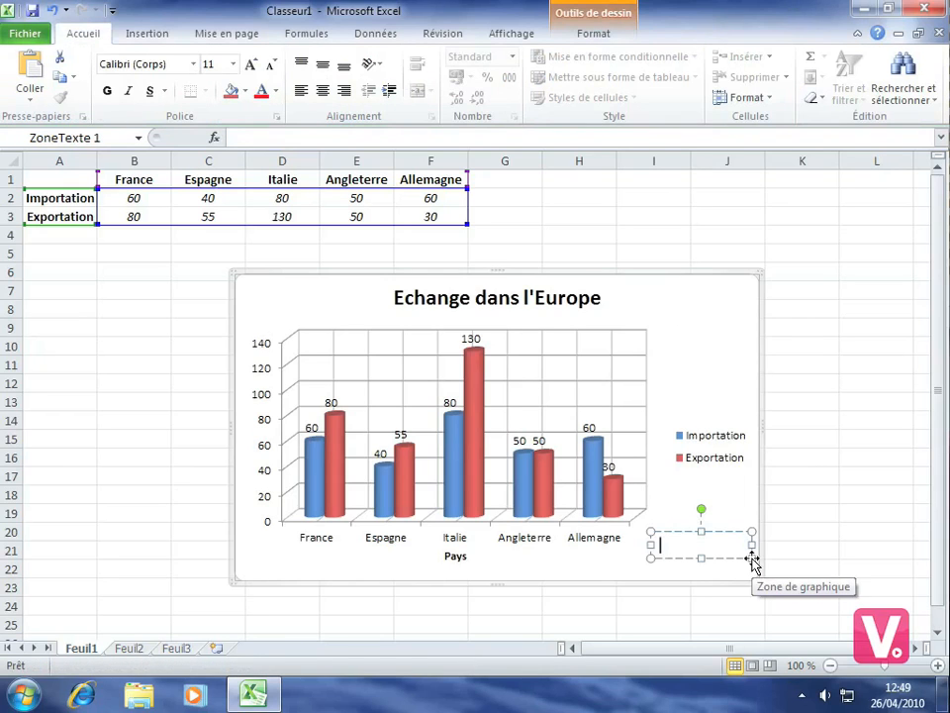
pyautogui.write('Source')
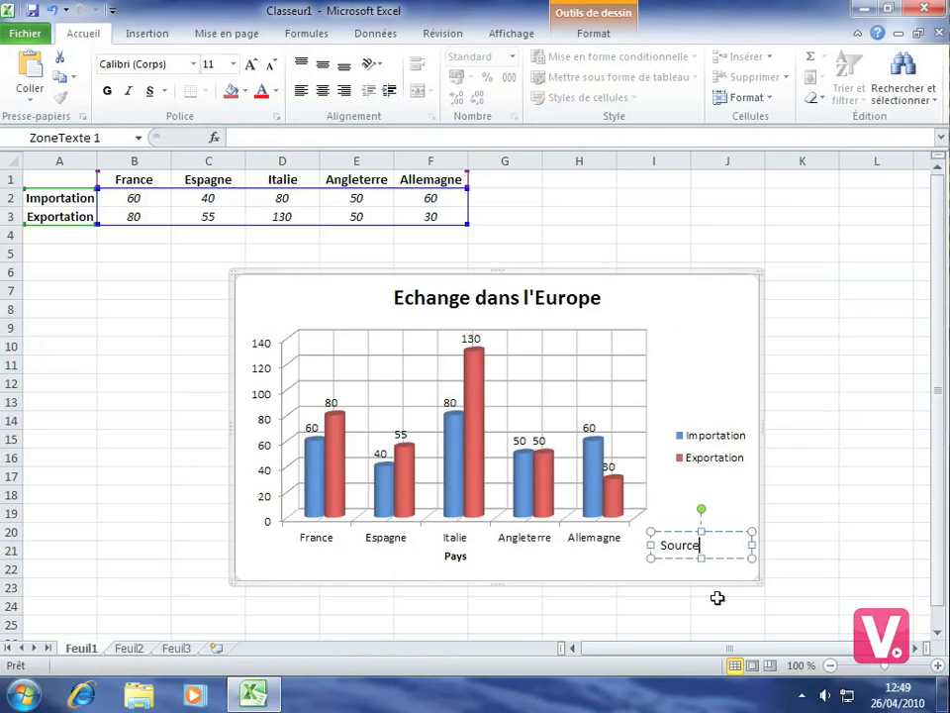
pyautogui.write(' :')
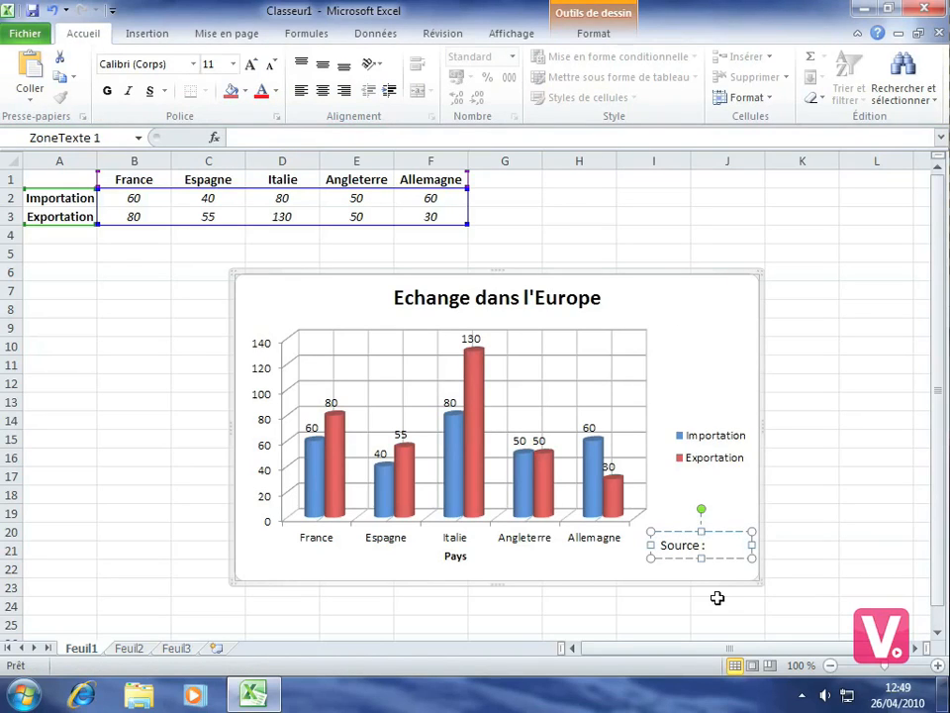